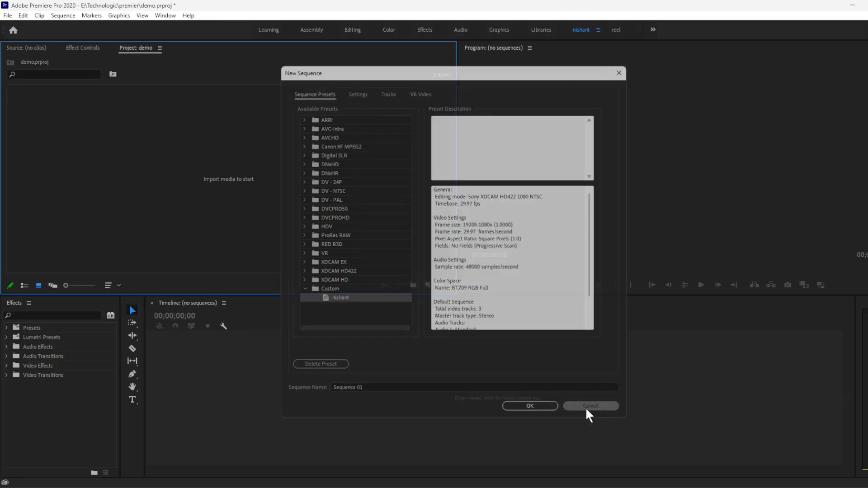
Start a new sequence and choose the DSLR 1080p30 preset from the Digital SLR 1080p presets
{"action": "key", "text": "ctrl+n"}
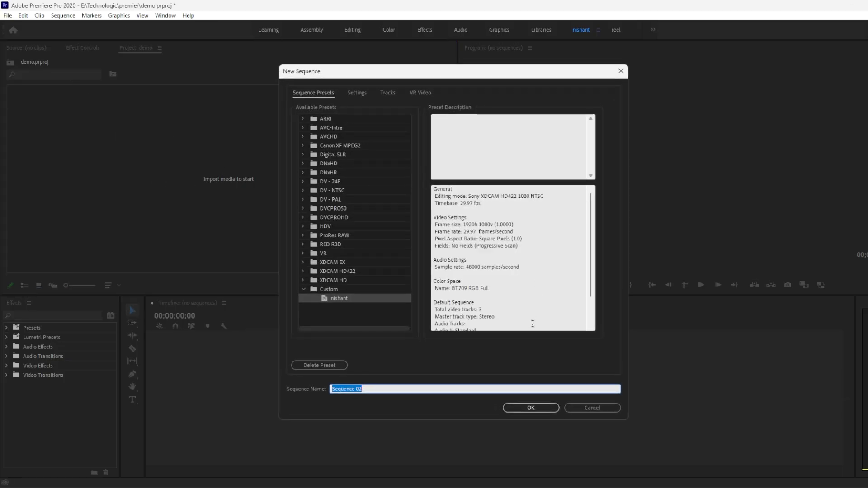
{"action": "left_click", "coordinate": [303, 154]}
{"action": "left_click", "coordinate": [314, 164]}
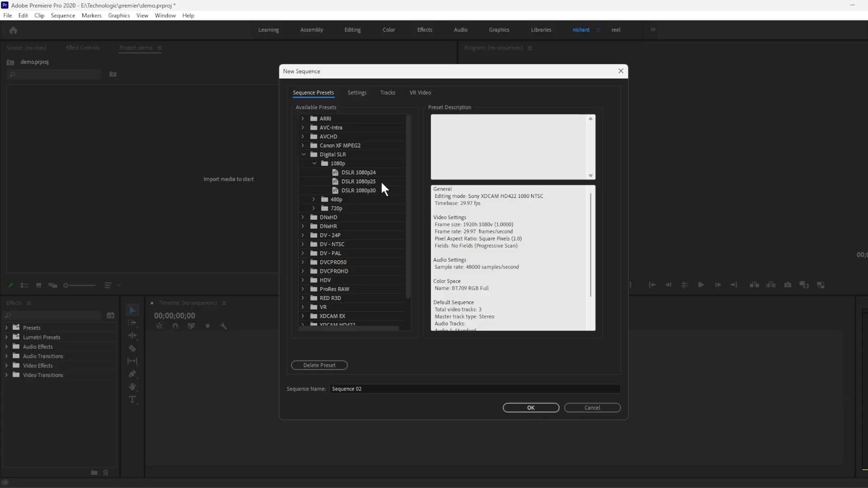
{"action": "left_click", "coordinate": [373, 191]}
{"action": "left_click", "coordinate": [539, 408]}
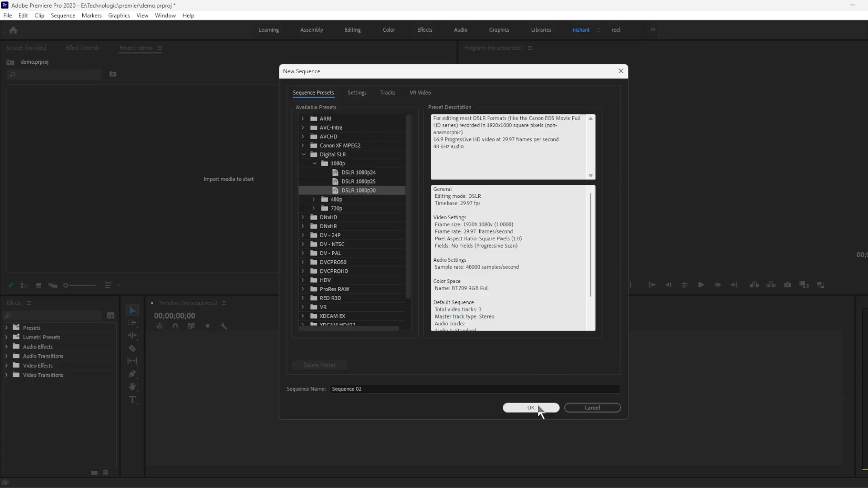
Set the new sequence's timebase to 30.00 frames/second and its frame size to 2560 horizontal by 1440 vertical
{"action": "left_click", "coordinate": [362, 88]}
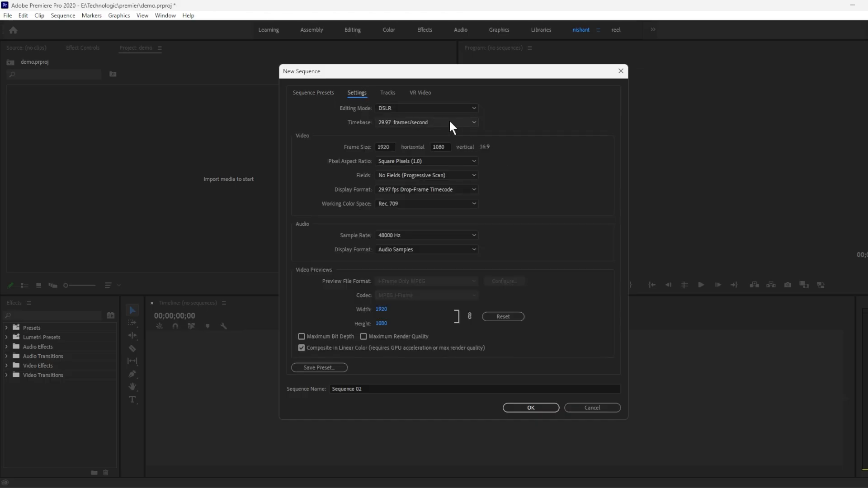
{"action": "left_click", "coordinate": [420, 122]}
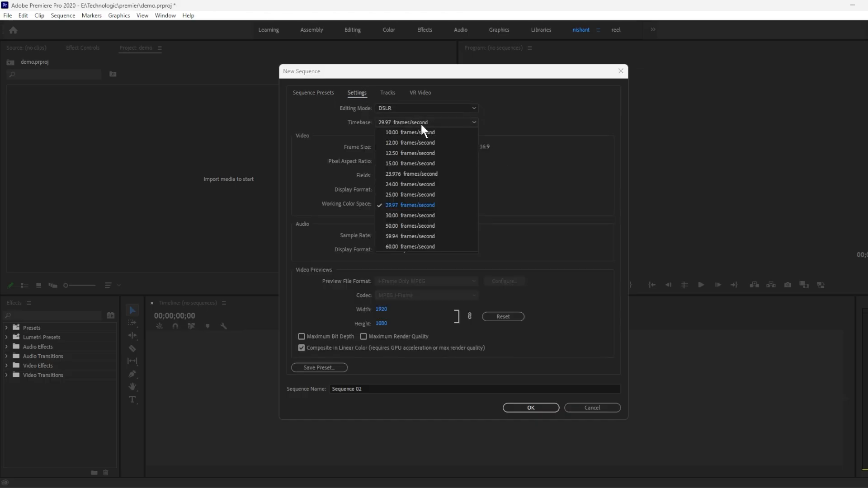
{"action": "left_click", "coordinate": [418, 217]}
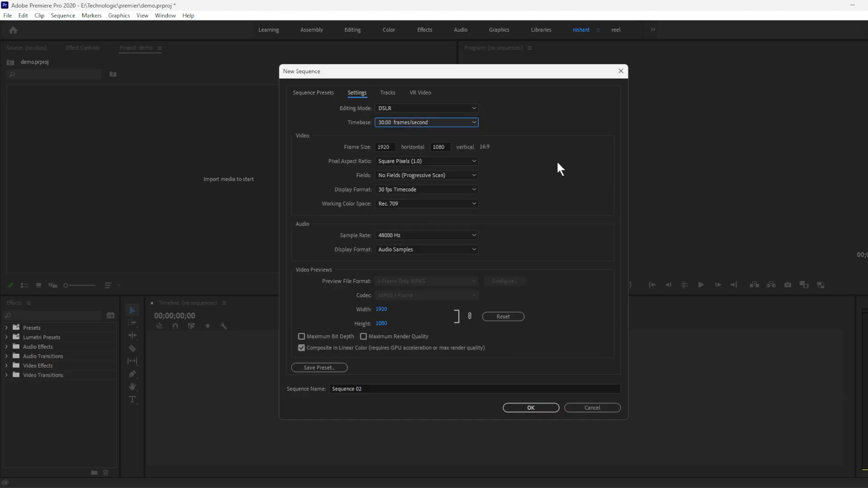
{"action": "left_click", "coordinate": [393, 146]}
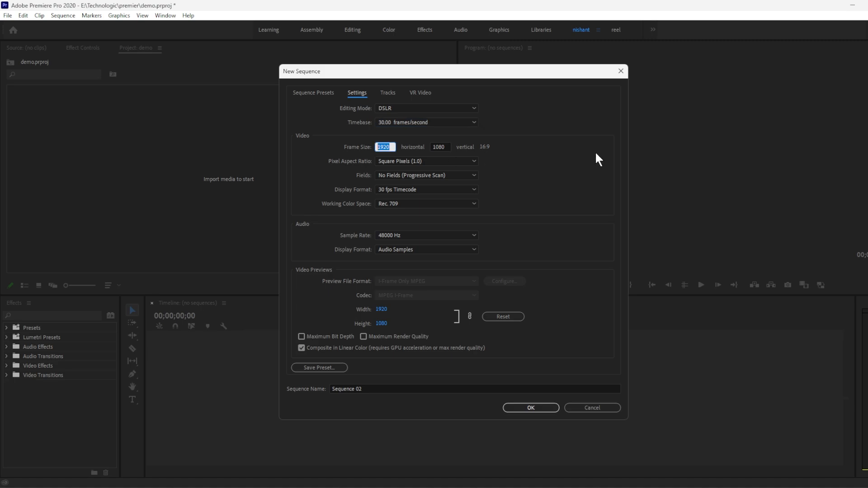
{"action": "type", "text": "2560"}
{"action": "key", "text": "Tab"}
{"action": "type", "text": "144"}
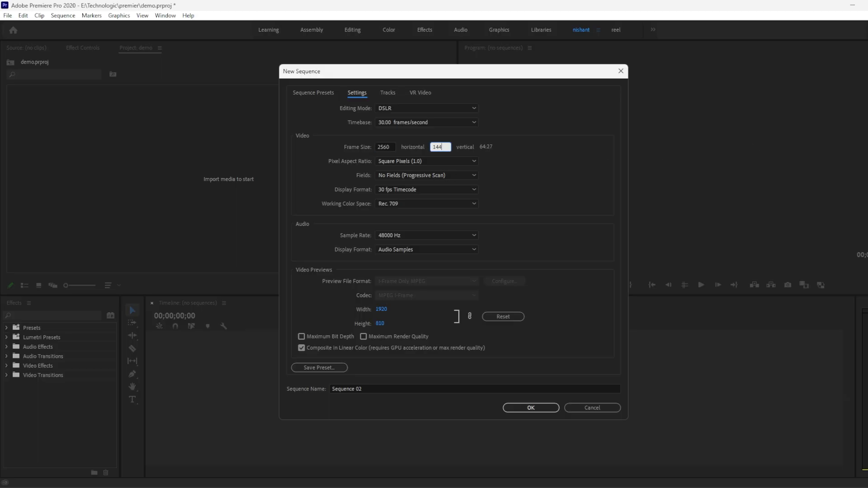
{"action": "type", "text": "0"}
{"action": "key", "text": "Tab"}
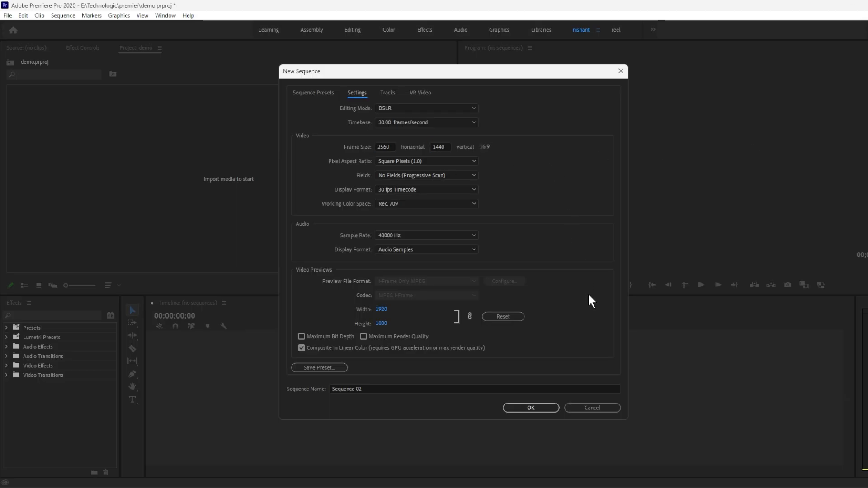
Enable Maximum Bit Depth and Maximum Render Quality for the new sequence's video previews
{"action": "left_click", "coordinate": [306, 336]}
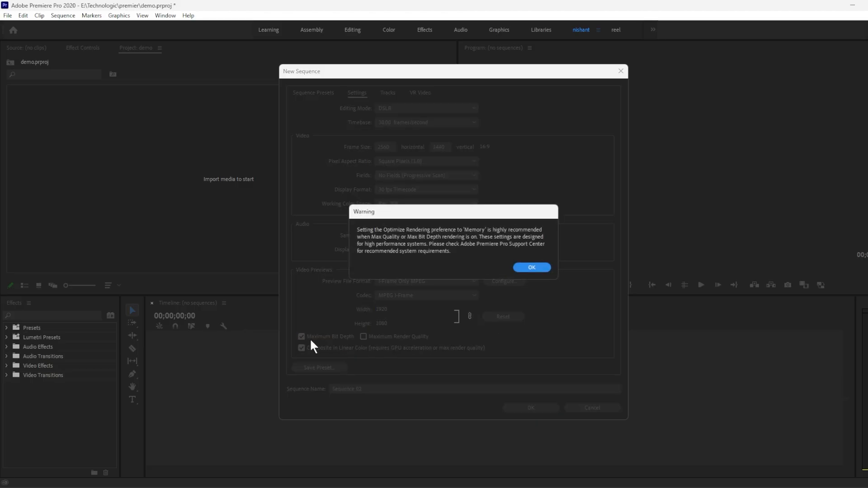
{"action": "left_click", "coordinate": [534, 268]}
{"action": "left_click", "coordinate": [361, 337]}
{"action": "left_click", "coordinate": [530, 268]}
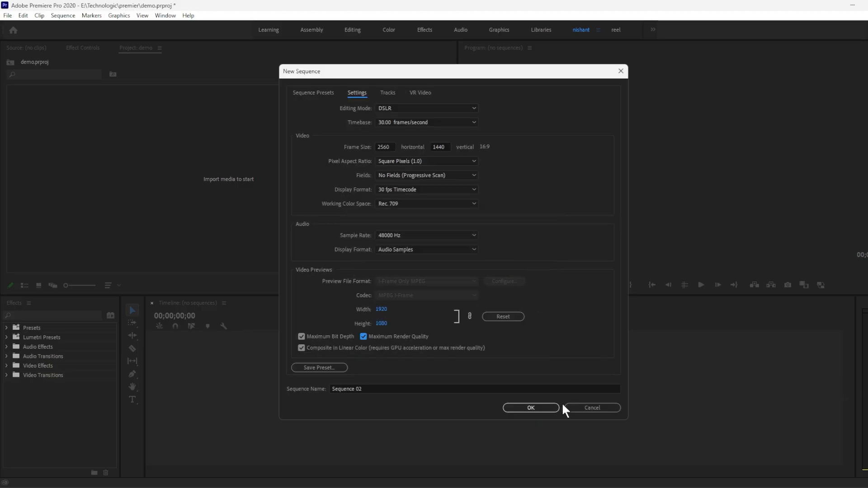
Save the customized sequence settings as a preset named "tutorial seq"
{"action": "left_click", "coordinate": [328, 368]}
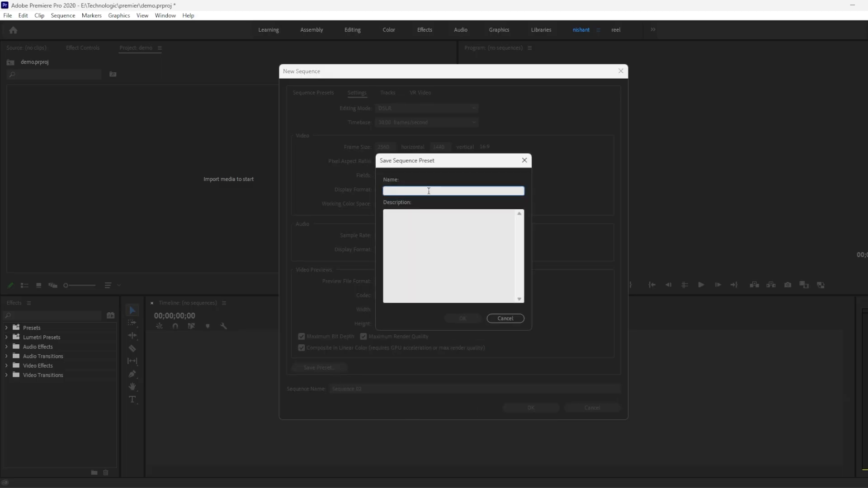
{"action": "type", "text": "tutorial seq"}
{"action": "left_click", "coordinate": [467, 320]}
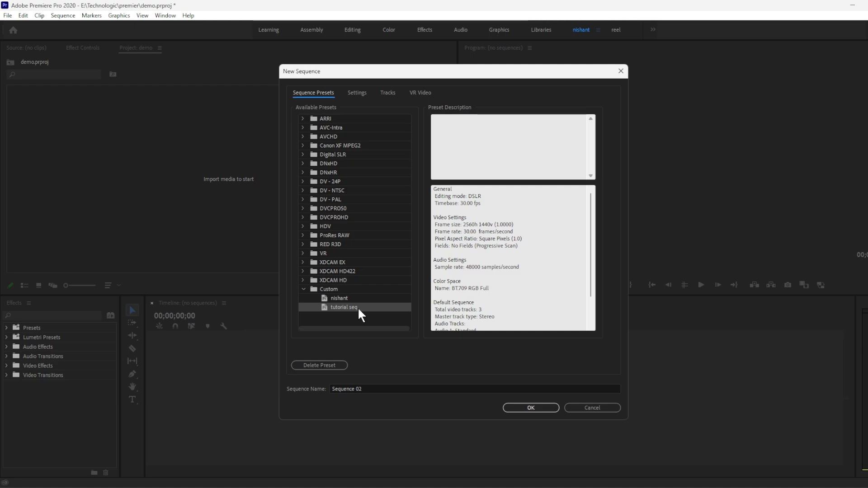
Review the settings of the "tutorial seq" preset and create the sequence from it
{"action": "left_click", "coordinate": [359, 93]}
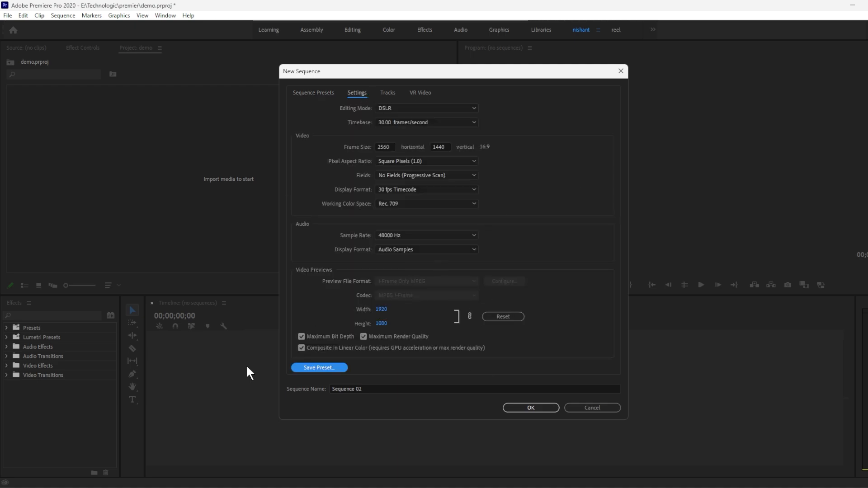
{"action": "left_click", "coordinate": [319, 94]}
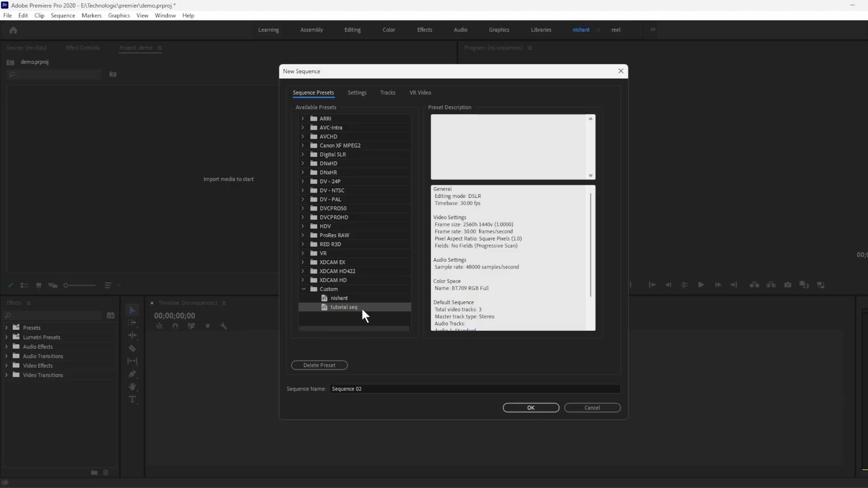
{"action": "left_click", "coordinate": [531, 408]}
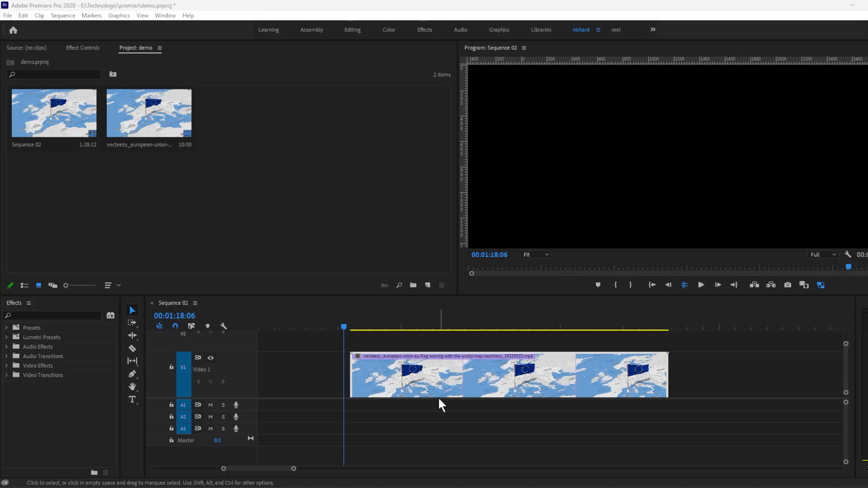
Split the flag clip on Video 1 with the Razor Tool at 00:01:22:10 and once more in its later part
{"action": "left_click", "coordinate": [457, 370]}
{"action": "left_click_drag", "start_coordinate": [360, 323], "coordinate": [453, 328]}
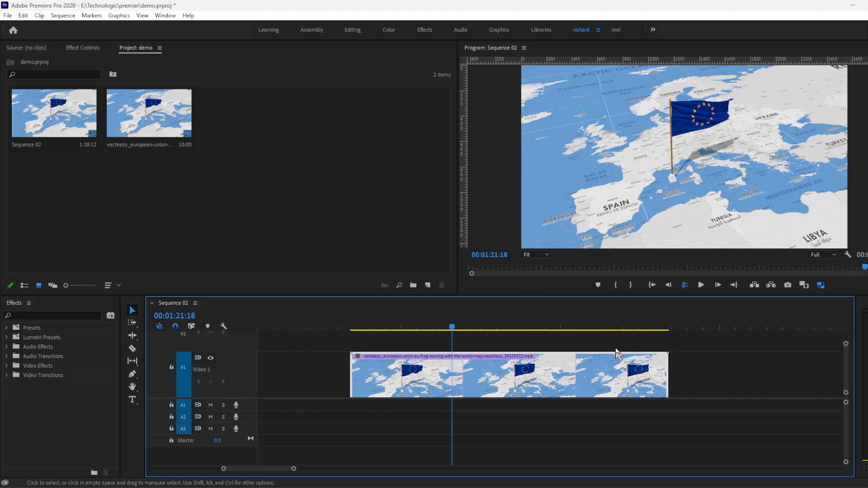
{"action": "left_click_drag", "start_coordinate": [452, 326], "coordinate": [475, 326]}
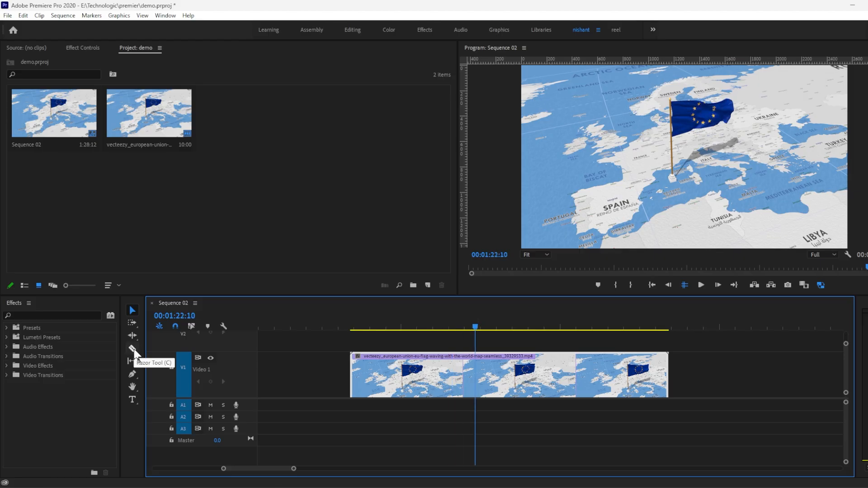
{"action": "left_click", "coordinate": [132, 349]}
{"action": "left_click", "coordinate": [475, 375]}
{"action": "left_click", "coordinate": [580, 375]}
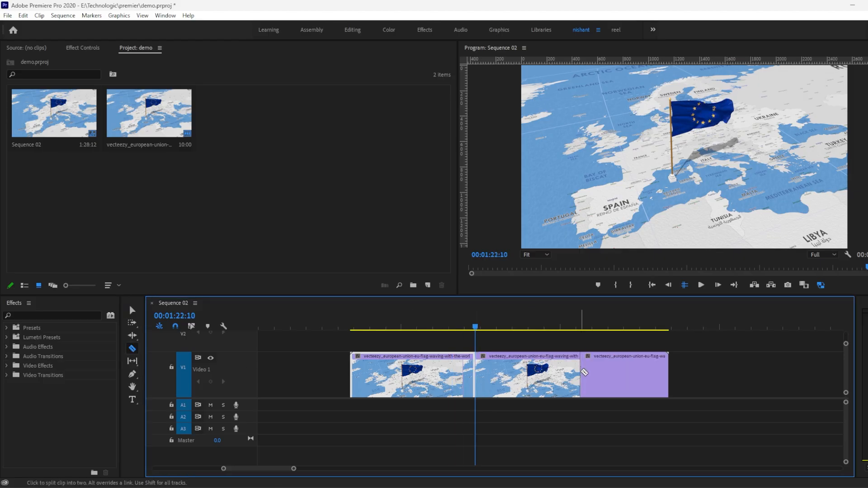
Delete the middle segment of the flag clip and close the gap it leaves
{"action": "key", "text": "v"}
{"action": "left_click", "coordinate": [548, 376]}
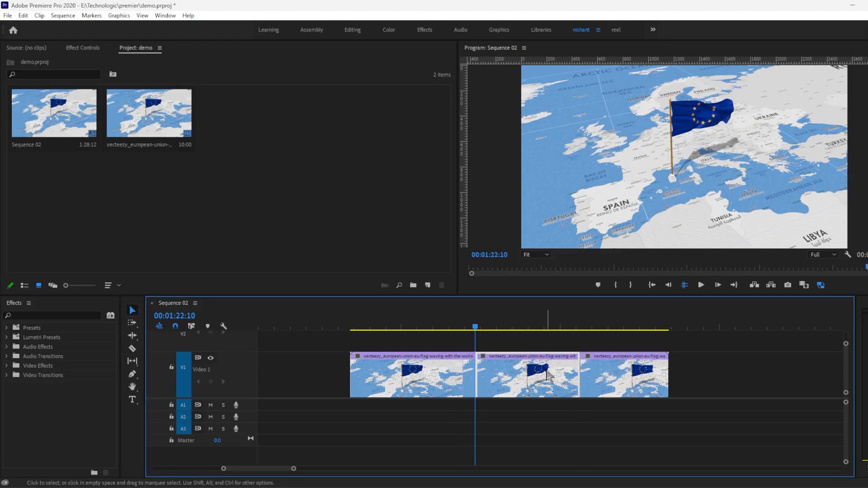
{"action": "key", "text": "Delete"}
{"action": "left_click", "coordinate": [549, 376]}
{"action": "key", "text": "Delete"}
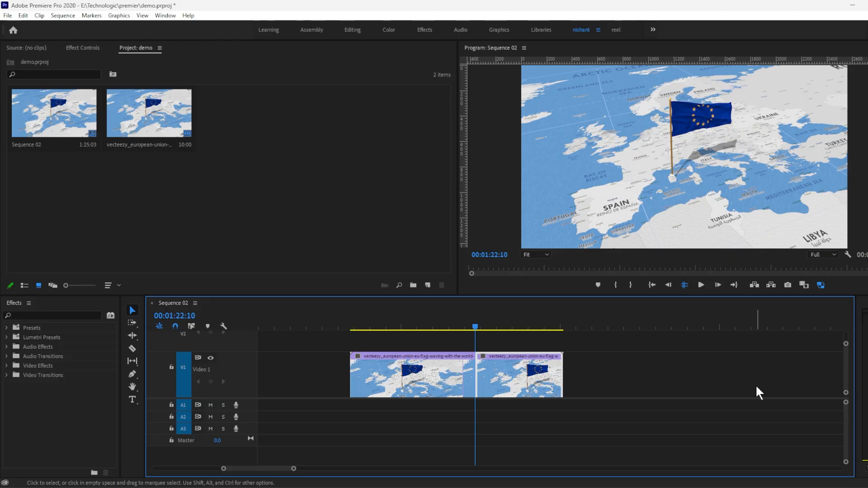
Find the Add Edit command in the keyboard shortcut settings and assign it the shortcut Z
{"action": "left_click", "coordinate": [23, 15]}
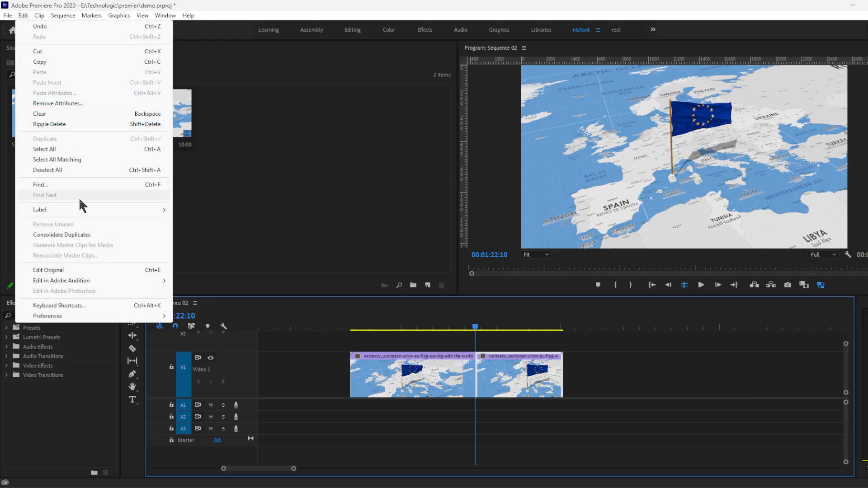
{"action": "left_click", "coordinate": [76, 305]}
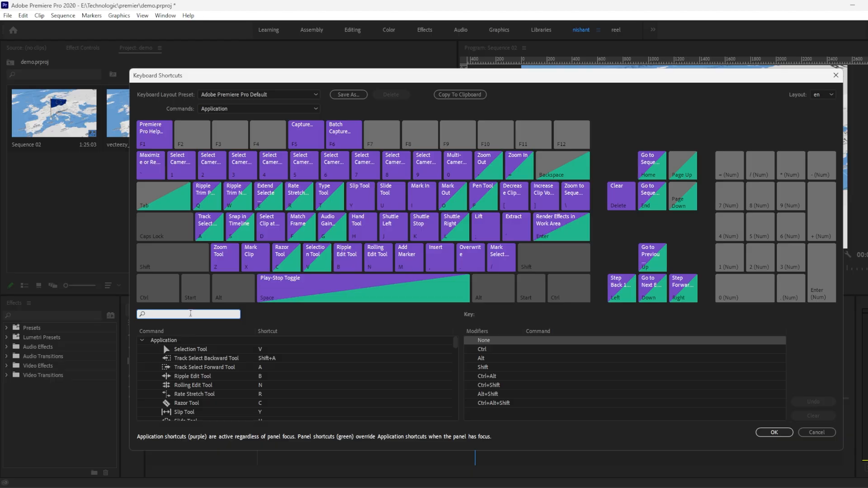
{"action": "type", "text": "add"}
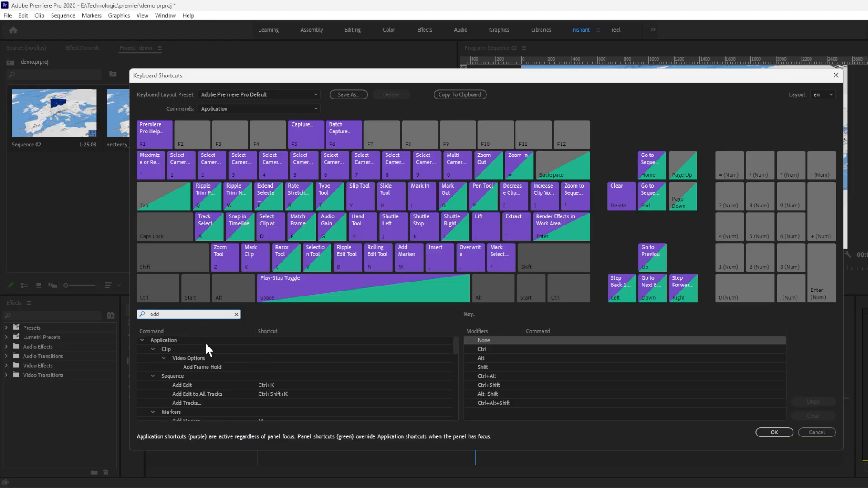
{"action": "type", "text": " ed"}
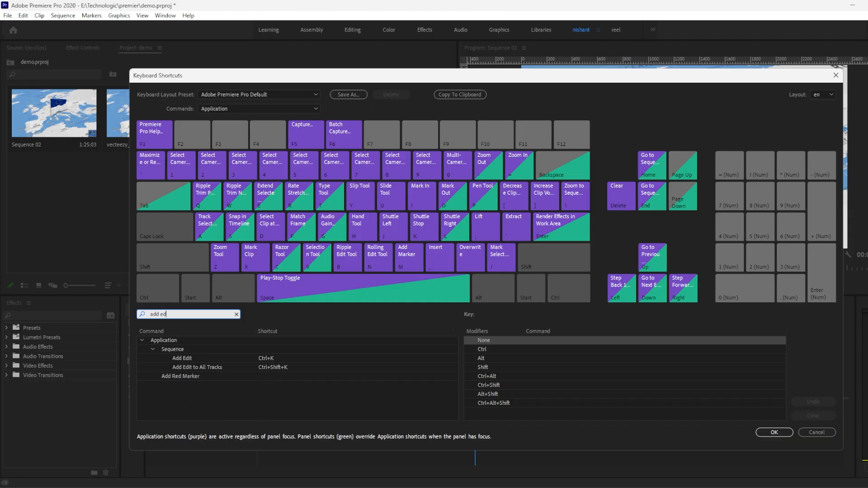
{"action": "type", "text": "it"}
{"action": "left_click", "coordinate": [193, 359]}
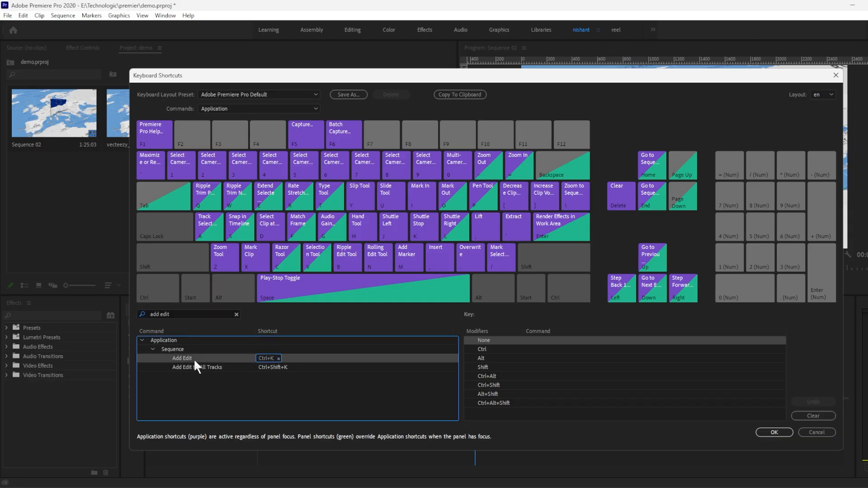
{"action": "left_click_drag", "start_coordinate": [194, 359], "coordinate": [231, 258]}
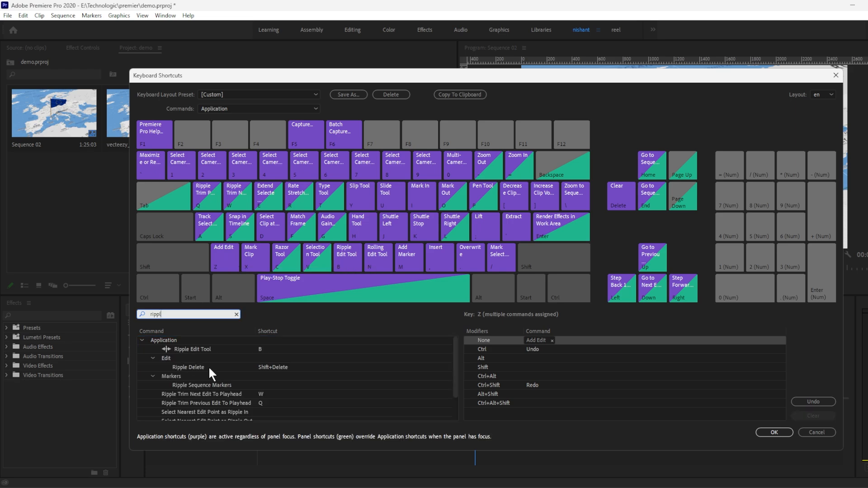
Assign the shortcut X to the Ripple Delete command and apply the keyboard shortcut changes
{"action": "left_click", "coordinate": [208, 367]}
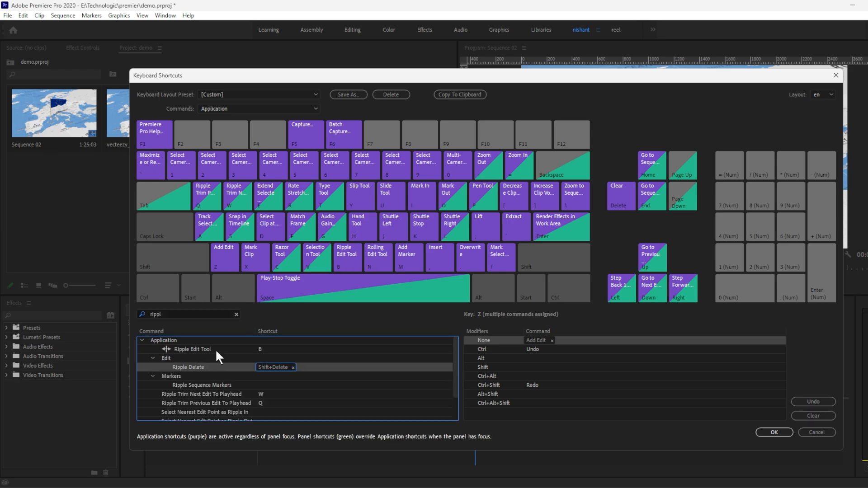
{"action": "key", "text": "x"}
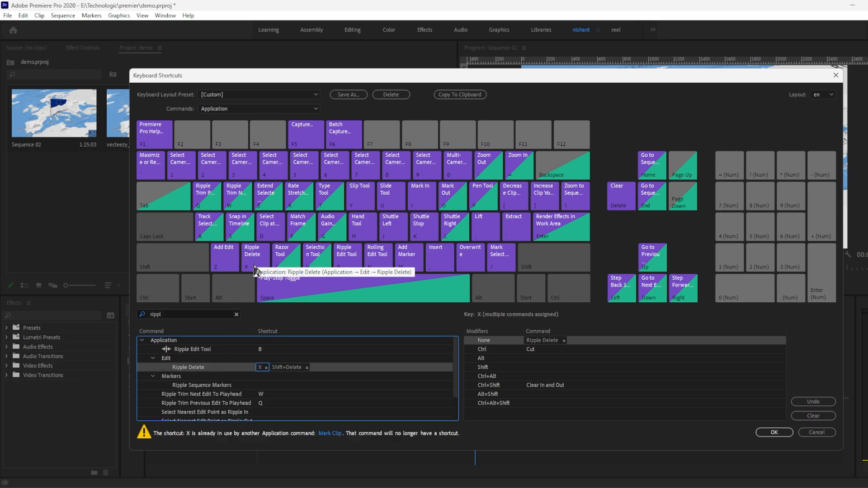
{"action": "left_click", "coordinate": [774, 433]}
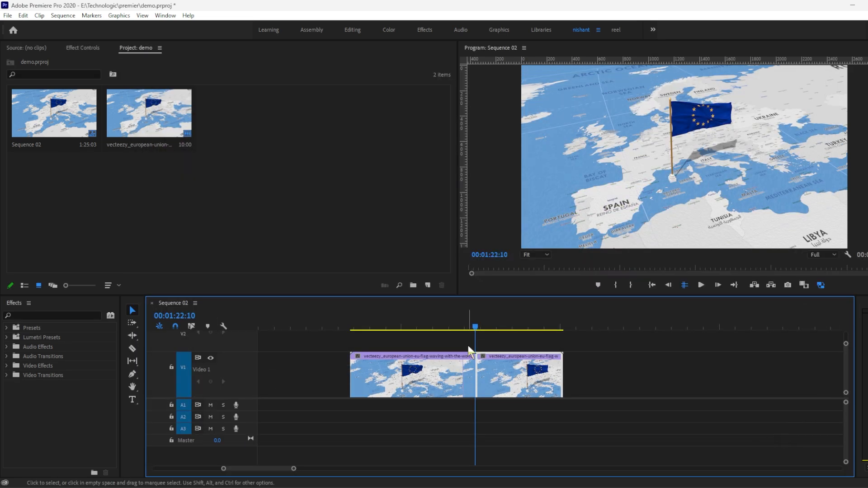
Undo the razor cuts and the removal of the flag clip's middle segment
{"action": "key", "text": "ctrl+z"}
{"action": "key", "text": "ctrl+z"}
Split the flag clip at 00:01:21:12 and 00:01:24:14 with Add Edit and ripple delete the segment between the cuts
{"action": "left_click_drag", "start_coordinate": [470, 326], "coordinate": [544, 326]}
{"action": "key", "text": "ctrl+k"}
{"action": "key", "text": "ctrl+k"}
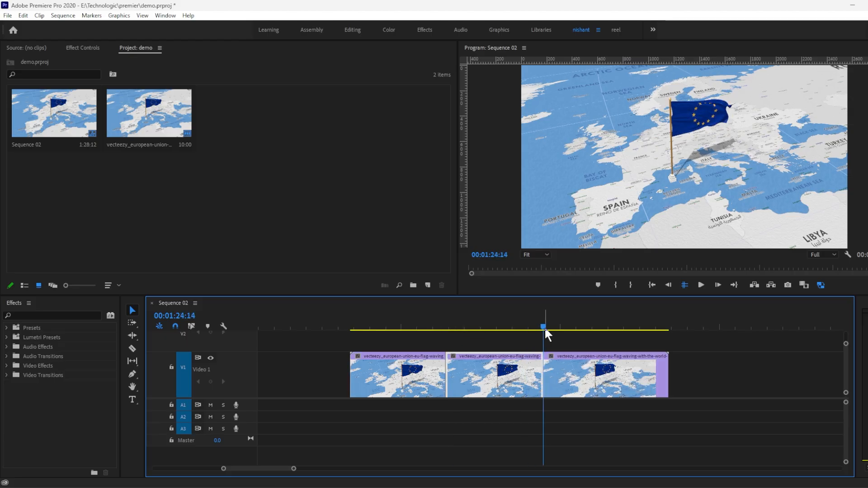
{"action": "left_click", "coordinate": [515, 386]}
{"action": "key", "text": "shift+Delete"}
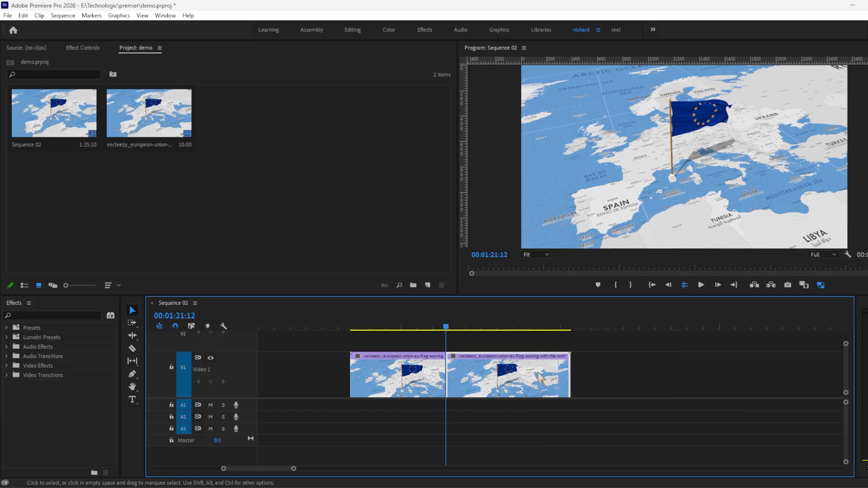
Add an edit to the flag clip at 00:01:22:13 and ripple delete the short segment before it
{"action": "left_click_drag", "start_coordinate": [474, 324], "coordinate": [479, 323]}
{"action": "key", "text": "ctrl+k"}
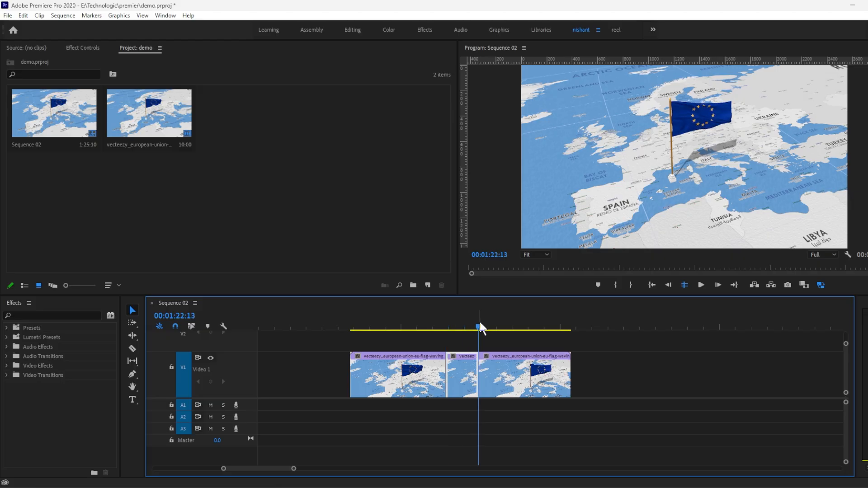
{"action": "left_click", "coordinate": [468, 381]}
{"action": "key", "text": "shift+Delete"}
{"action": "left_click_drag", "start_coordinate": [468, 322], "coordinate": [523, 336]}
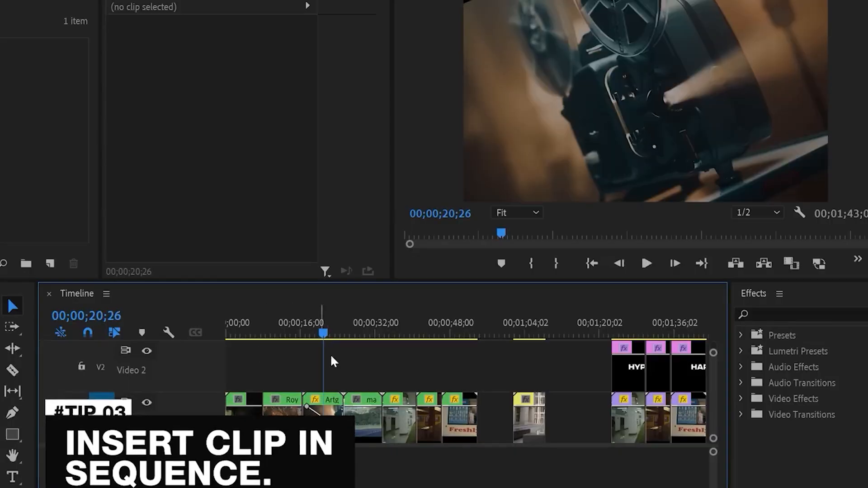
{"action": "left_click", "coordinate": [363, 316]}
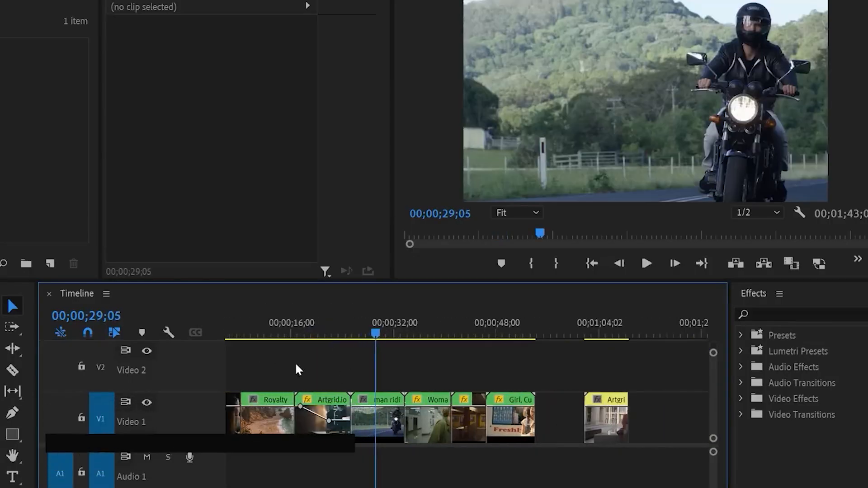
Move the yellow laptop clip from the end of Video 1 into a space opened before the motorcycle clip
{"action": "scroll", "coordinate": [296, 369], "scroll_direction": "left", "scroll_amount": 2}
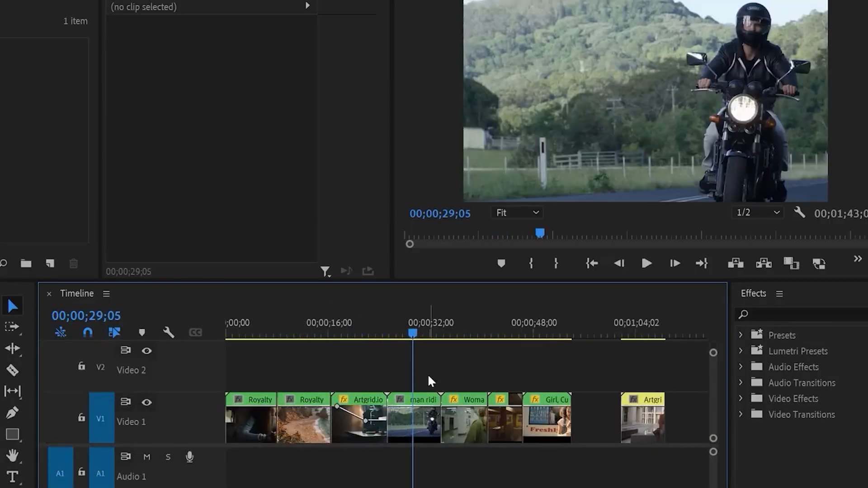
{"action": "left_click", "coordinate": [635, 416]}
{"action": "left_click", "coordinate": [631, 323]}
{"action": "left_click", "coordinate": [643, 321]}
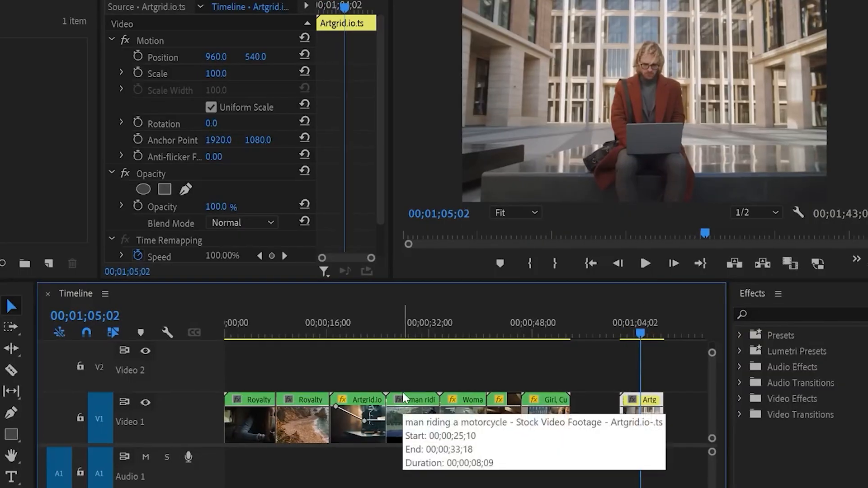
{"action": "scroll", "coordinate": [344, 470], "scroll_direction": "down", "scroll_amount": 2}
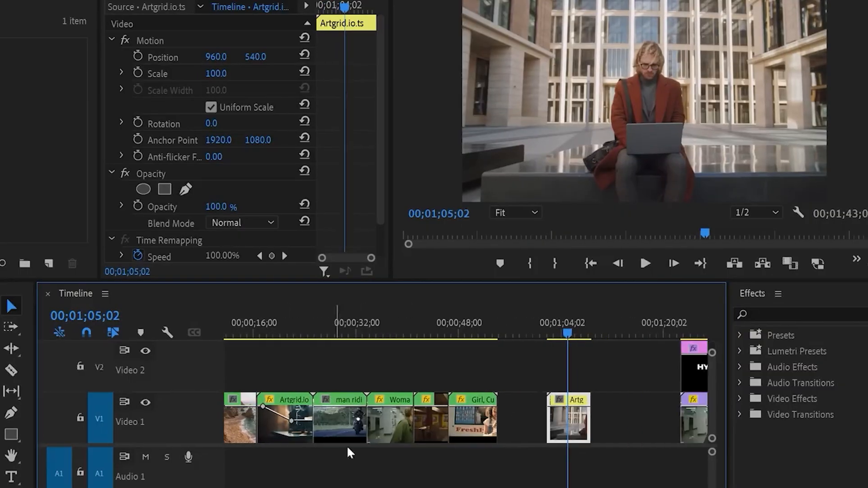
{"action": "left_click_drag", "start_coordinate": [356, 375], "coordinate": [330, 400]}
{"action": "left_click", "coordinate": [356, 334]}
{"action": "key", "text": "equal"}
{"action": "key", "text": "equal"}
{"action": "key", "text": "equal"}
{"action": "key", "text": "equal"}
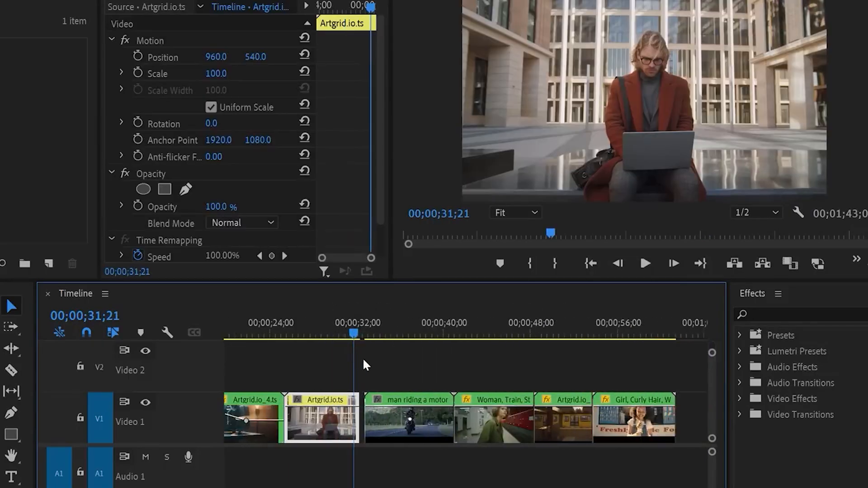
Ripple delete the gap between the yellow laptop clip and the motorcycle clip on Video 1
{"action": "right_click", "coordinate": [362, 409]}
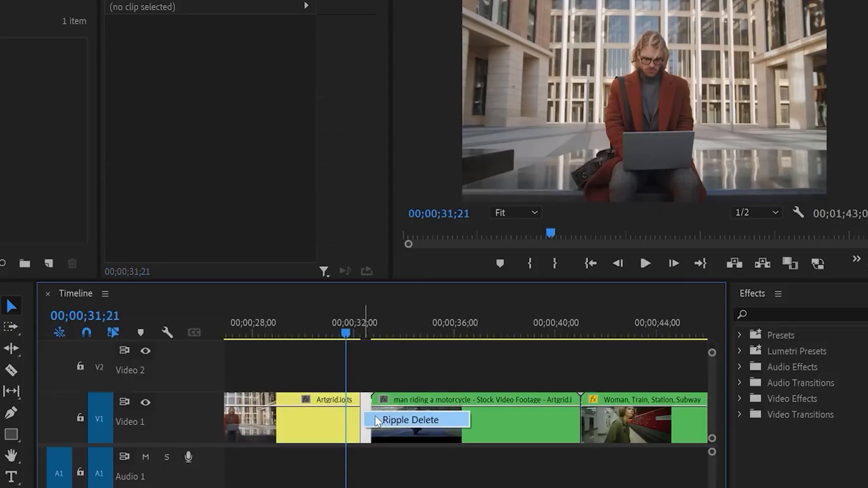
{"action": "left_click", "coordinate": [382, 417]}
{"action": "key", "text": "minus"}
{"action": "key", "text": "minus"}
{"action": "key", "text": "minus"}
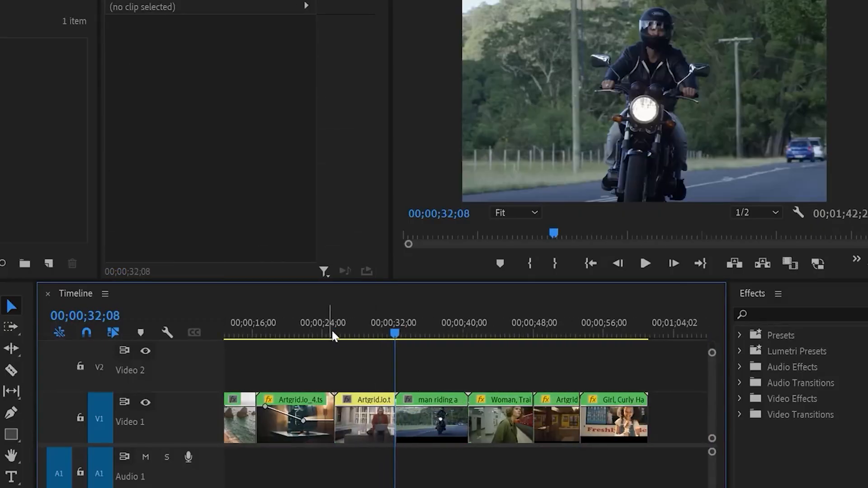
Try inserting the yellow laptop clip directly before the motorcycle clip, and undo the insertion
{"action": "key", "text": "minus"}
{"action": "mouse_move", "coordinate": [362, 418]}
{"action": "left_mouse_down"}
{"action": "mouse_move", "coordinate": [629, 421]}
{"action": "mouse_move", "coordinate": [367, 414]}
{"action": "left_mouse_up"}
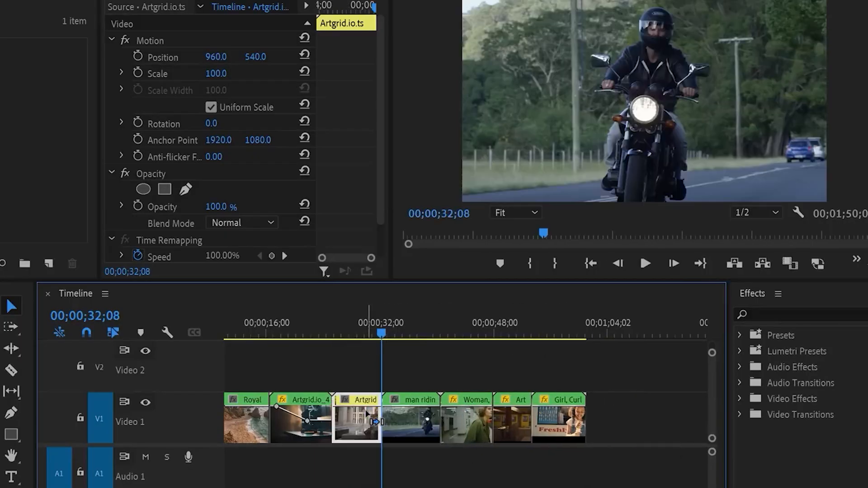
{"action": "key", "text": "ctrl+z"}
Insert the yellow laptop clip on Video 1 at 00;00;40;29, directly after the woman-in-station clip, pushing the following clips back
{"action": "left_click", "coordinate": [444, 319]}
{"action": "left_click", "coordinate": [617, 421]}
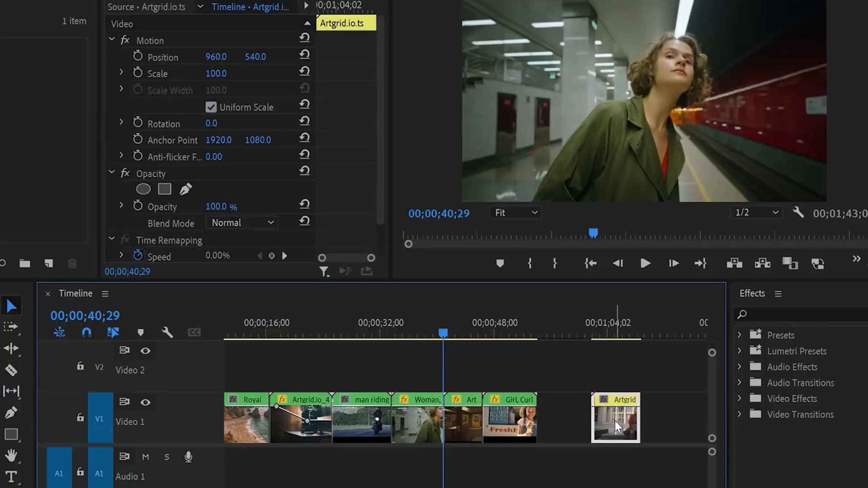
{"action": "left_click_drag", "start_coordinate": [615, 418], "coordinate": [471, 417]}
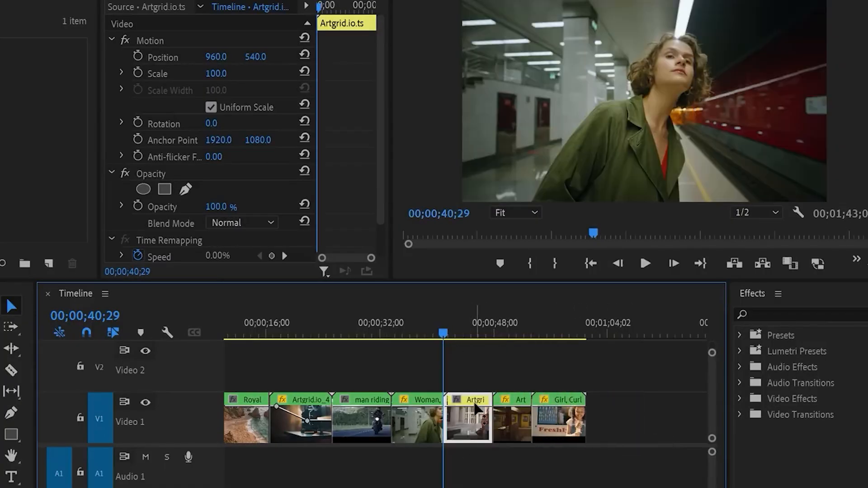
Place the projector clip Artgrid.io_4.ts on the empty stretch after the last clips, across the playhead at 00;02;28;28
{"action": "left_click_drag", "start_coordinate": [451, 322], "coordinate": [466, 334]}
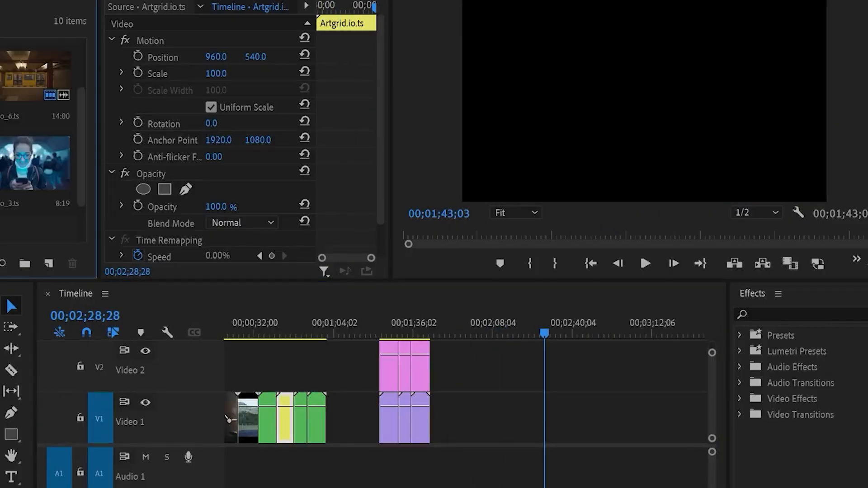
{"action": "left_click", "coordinate": [1, 162]}
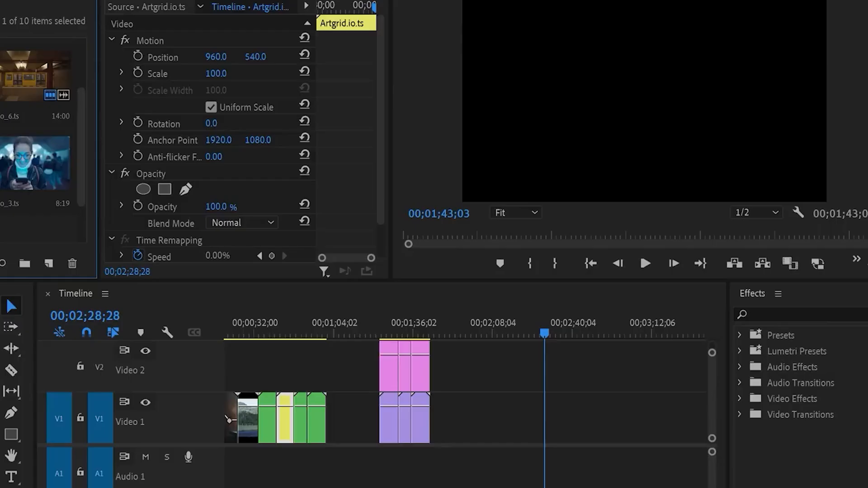
{"action": "left_click_drag", "start_coordinate": [27, 163], "coordinate": [531, 410]}
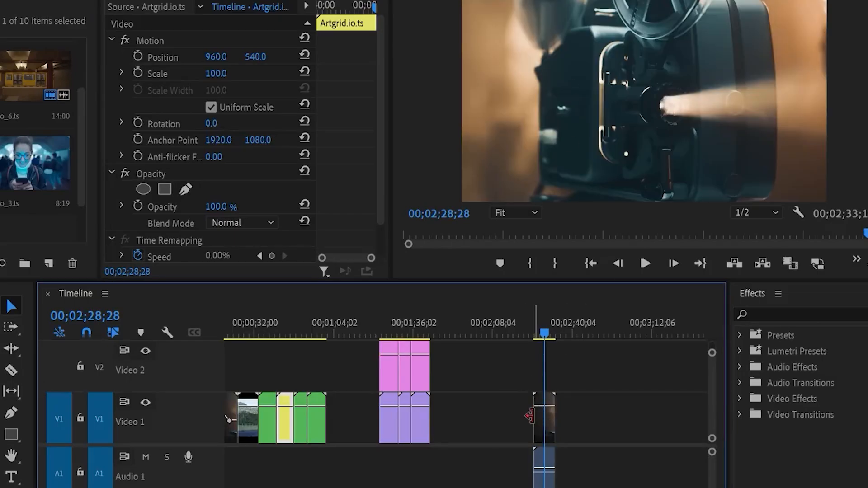
Try reducing the projector clip's scale to 51 and undo the scale change
{"action": "left_click", "coordinate": [545, 426]}
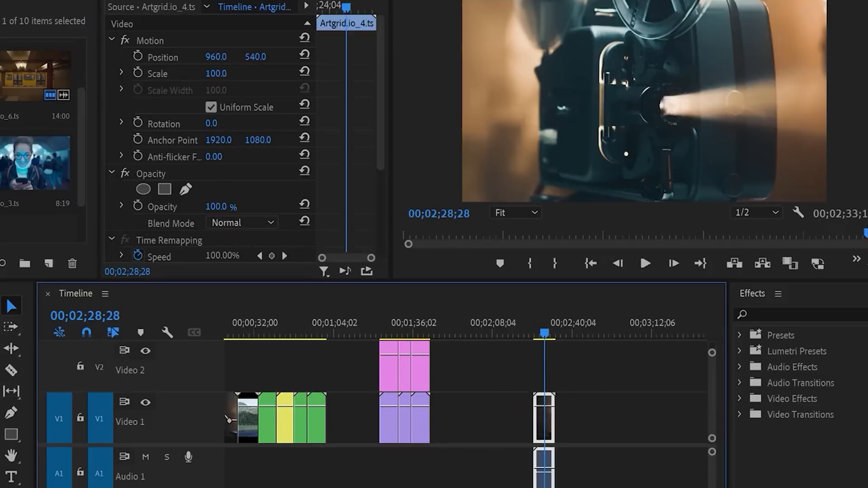
{"action": "left_click_drag", "start_coordinate": [216, 73], "coordinate": [194, 74]}
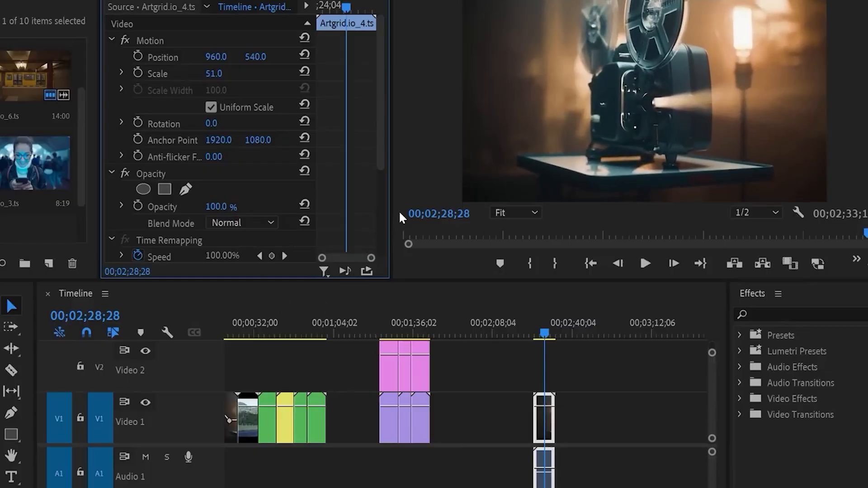
{"action": "key", "text": "ctrl+z"}
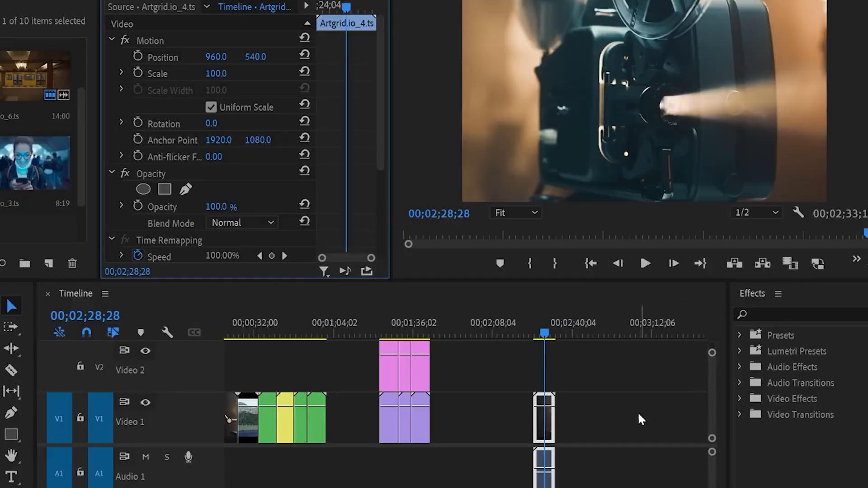
Apply Set to Frame Size to the projector clip and undo it
{"action": "scroll", "coordinate": [639, 409], "scroll_direction": "up", "scroll_amount": 1}
{"action": "scroll", "coordinate": [560, 380], "scroll_direction": "down", "scroll_amount": 1}
{"action": "scroll", "coordinate": [545, 380], "scroll_direction": "up", "scroll_amount": 2}
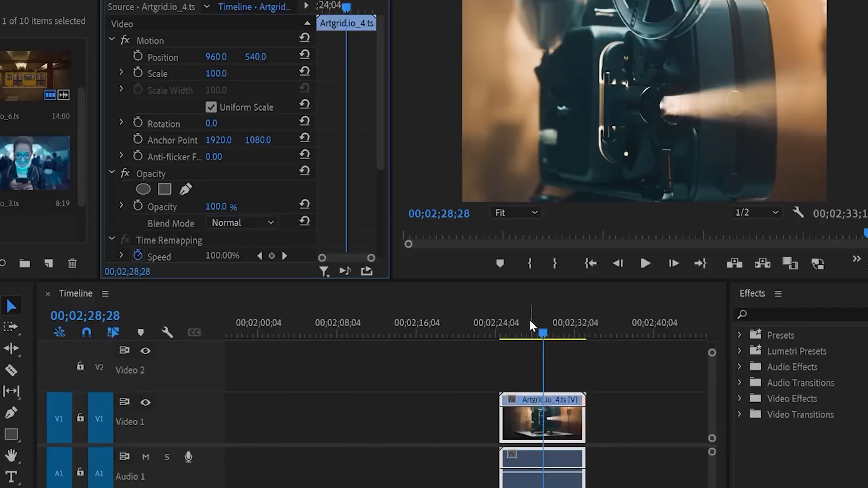
{"action": "right_click", "coordinate": [530, 420]}
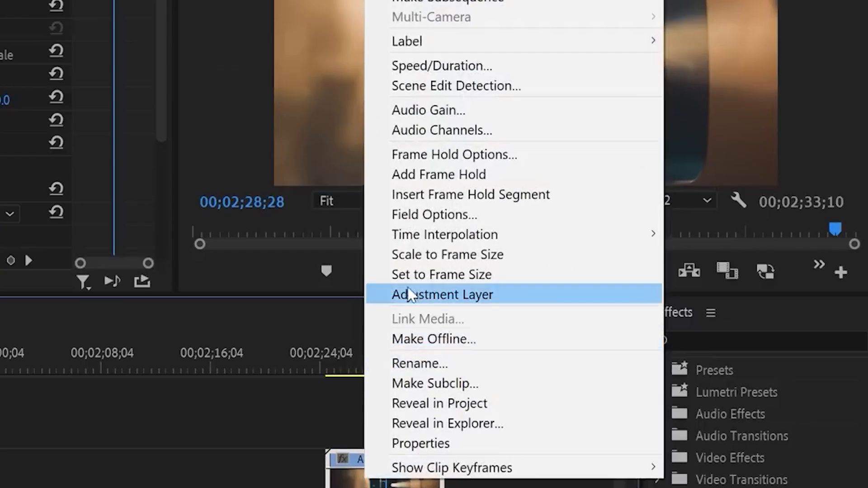
{"action": "left_click", "coordinate": [435, 271]}
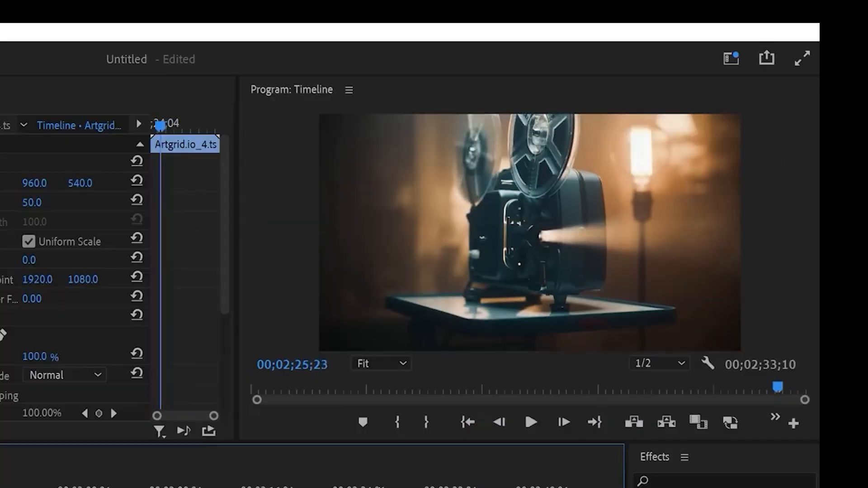
{"action": "key", "text": "ctrl+z"}
Apply Scale to Frame Size to the projector clip, move the playhead to 00;02;30;25 and save the project
{"action": "right_click", "coordinate": [406, 487]}
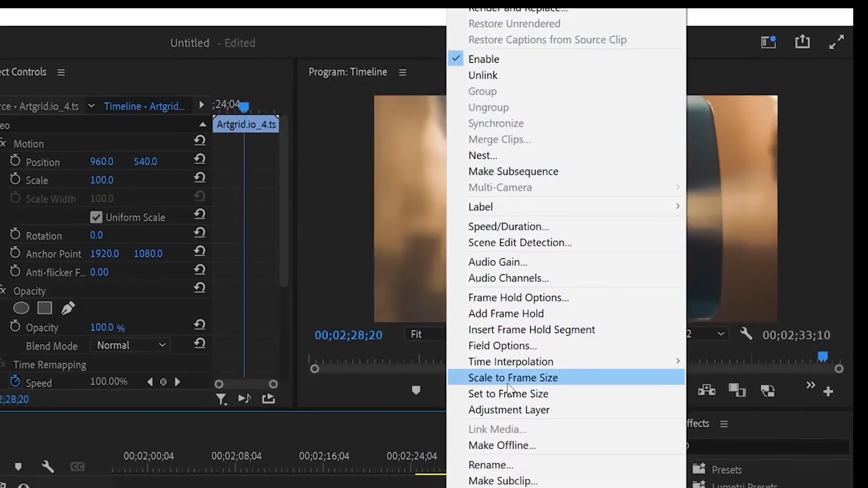
{"action": "left_click", "coordinate": [508, 380]}
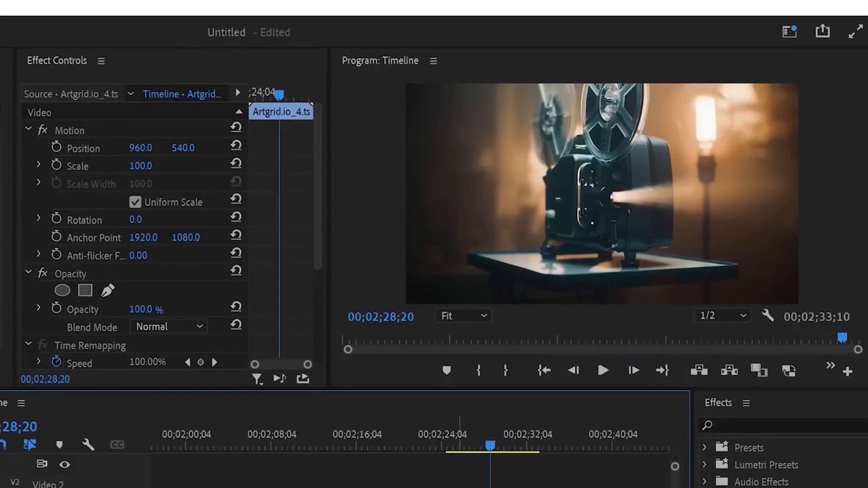
{"action": "left_click", "coordinate": [524, 428]}
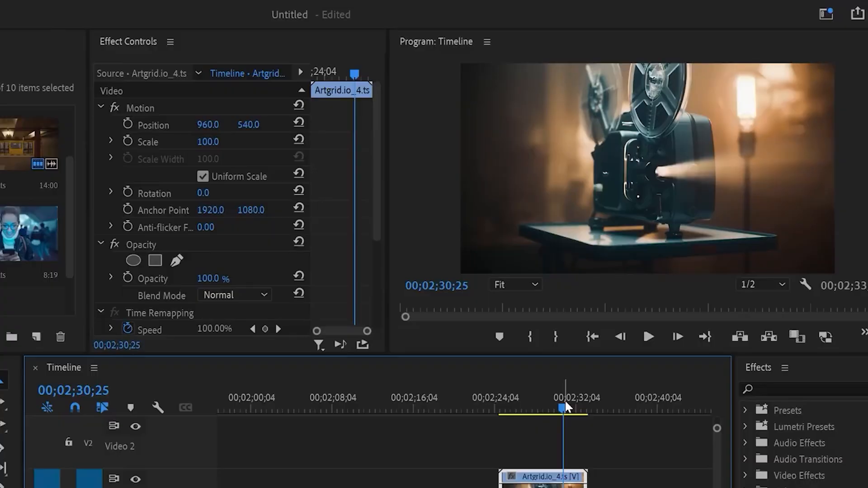
{"action": "key", "text": "ctrl+s"}
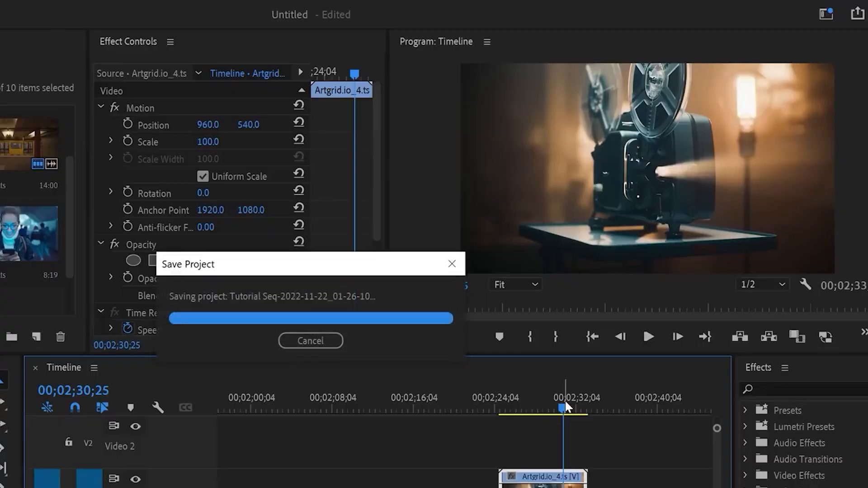
Check the frame size options of the projector clip at 00;02;27;02 and deselect the clip
{"action": "left_click", "coordinate": [524, 409]}
{"action": "right_click", "coordinate": [530, 484]}
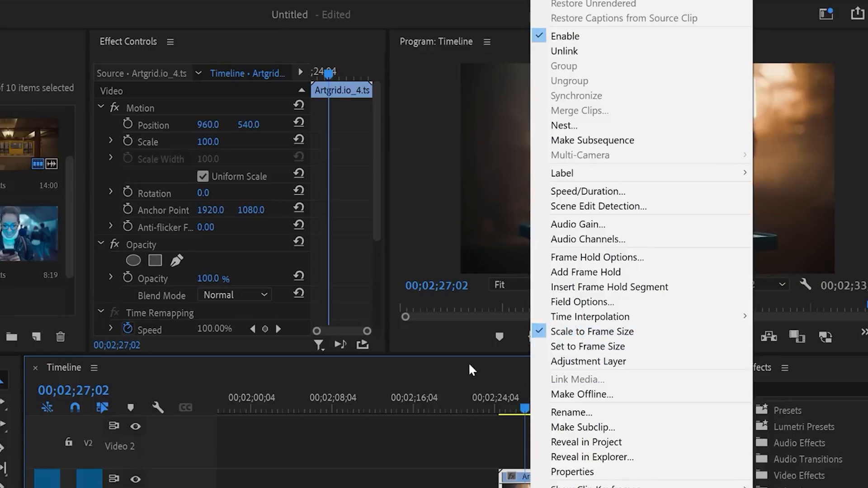
{"action": "left_click", "coordinate": [454, 440]}
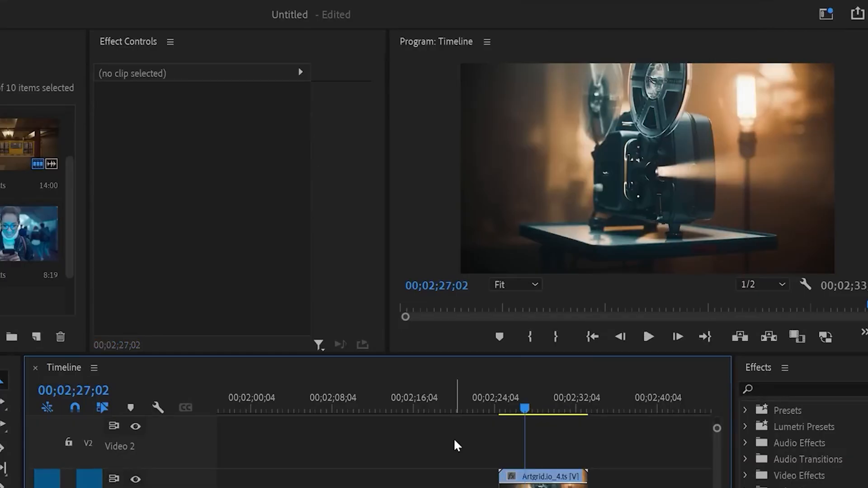